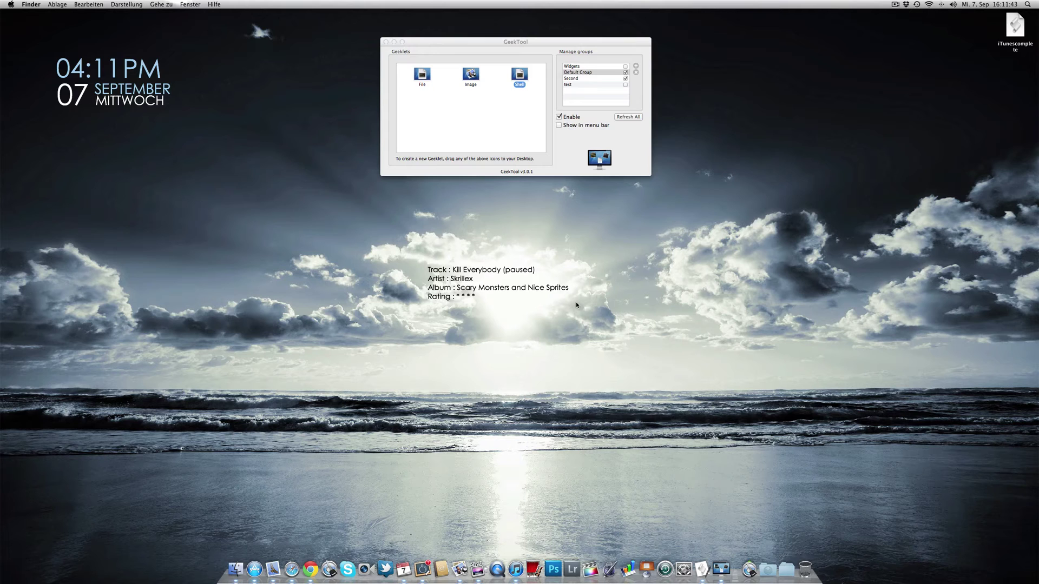
Step: Show the properties of the iTunes track info geeklet and open its command in the script editor
click(529, 146)
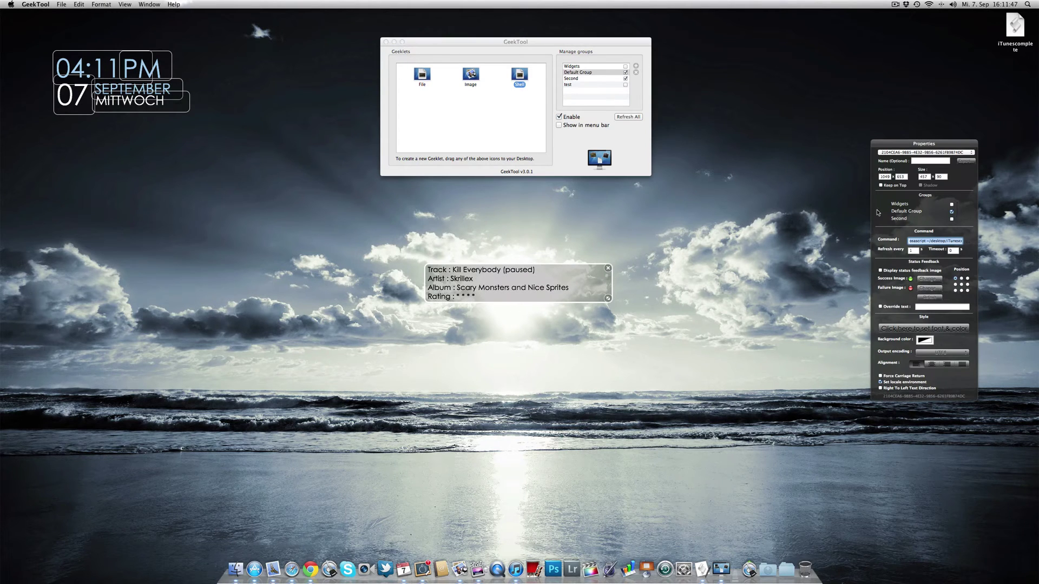
drag(924, 145, 721, 157)
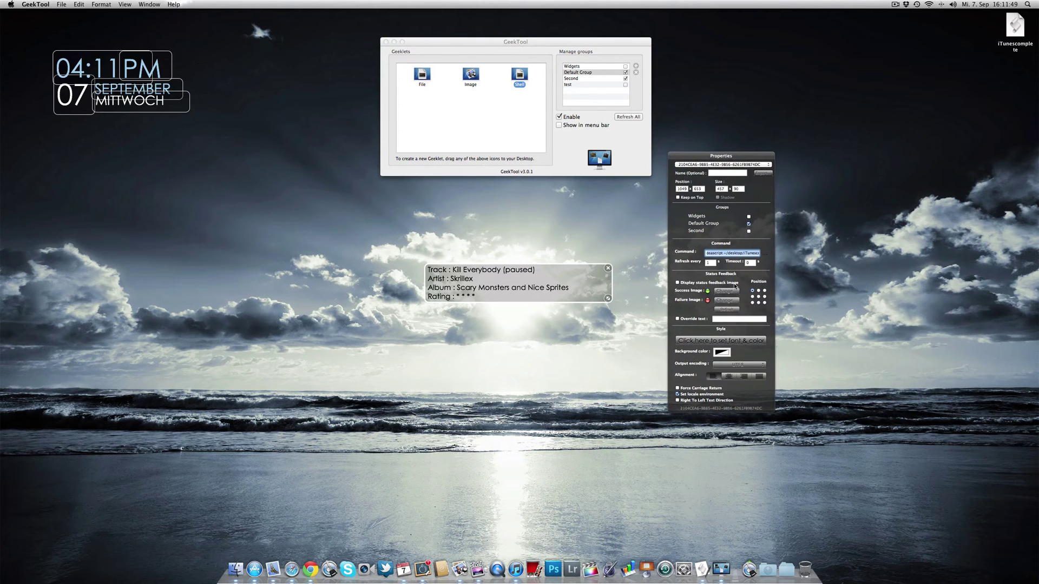
click(715, 253)
click(764, 255)
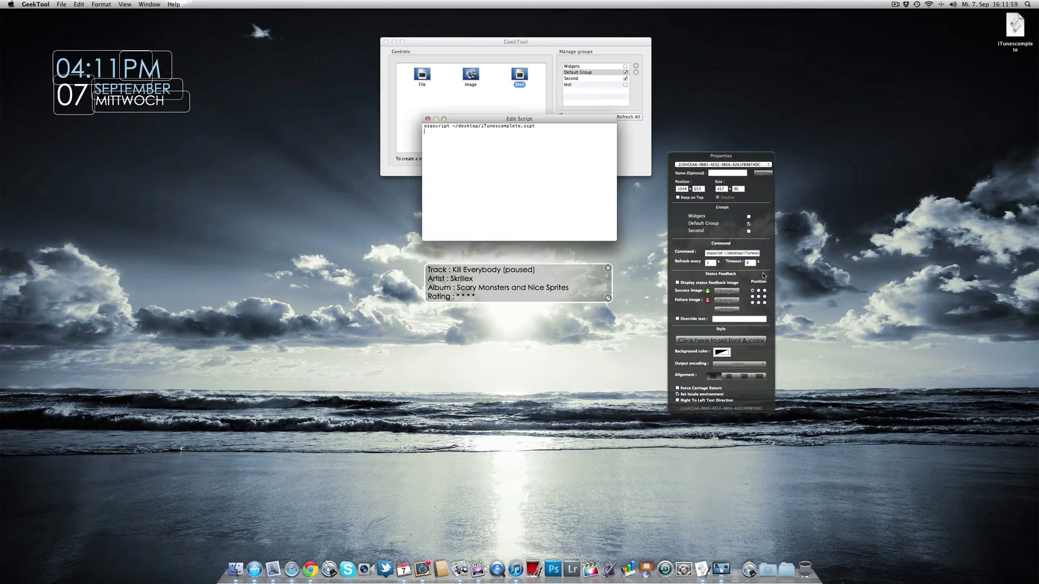
Step: Examine the osascript command that runs iTunescomplete.scpt from the desktop, and close the script editor
click(434, 130)
drag(423, 126, 534, 126)
click(534, 132)
drag(448, 120, 444, 131)
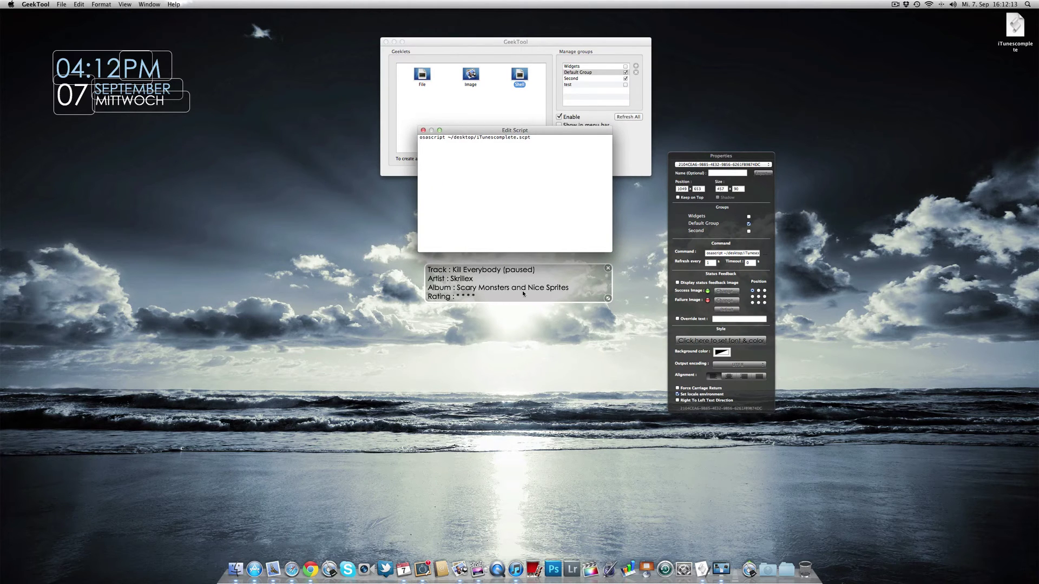
drag(495, 130, 506, 104)
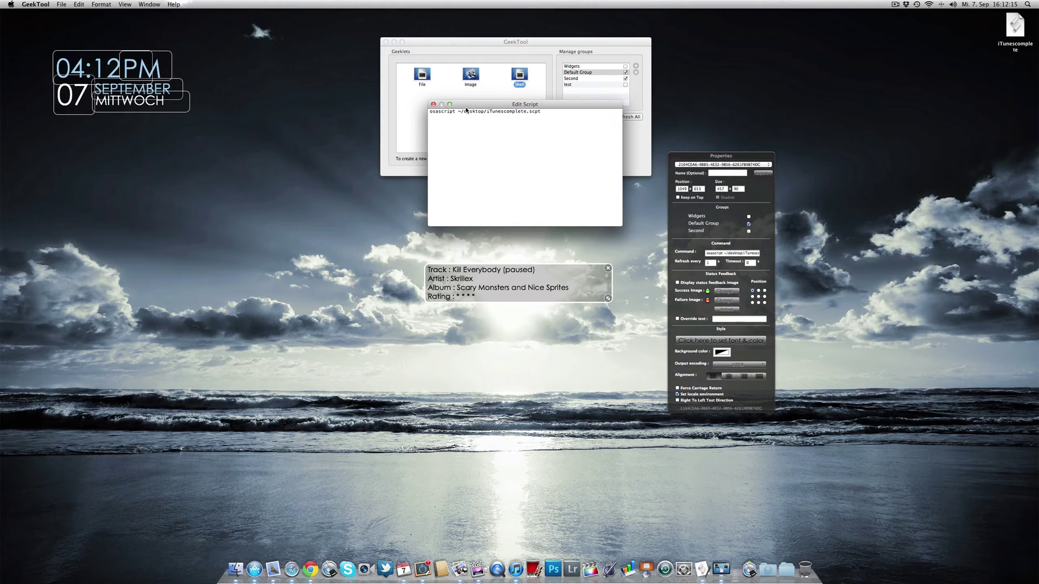
click(433, 104)
click(671, 93)
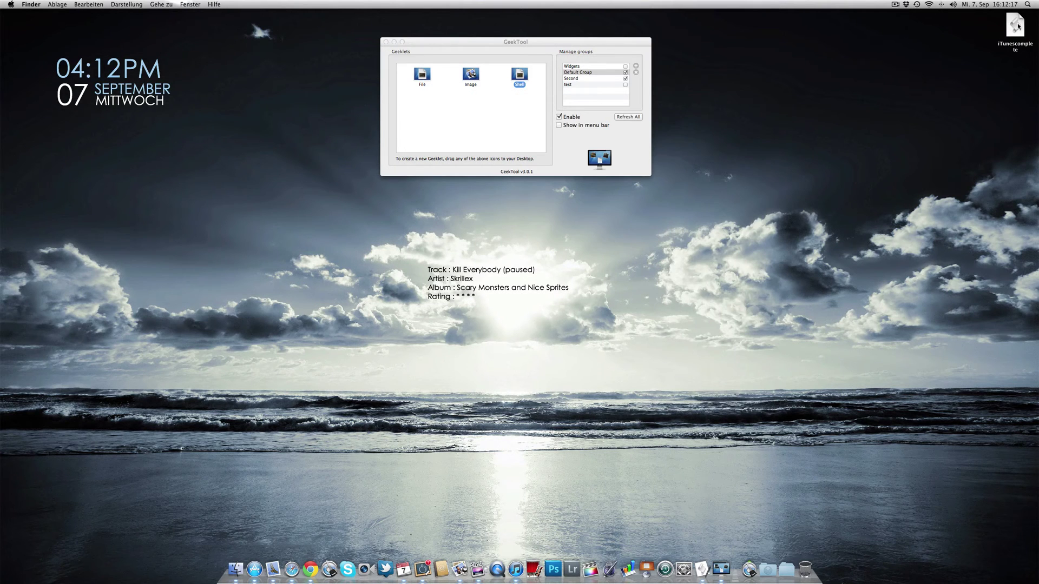
Step: Open the iTunescomplete script from the desktop, and switch to Preview with the color-coded Apple Script Funktionsunterteilung document
double_click(1006, 35)
drag(552, 33, 565, 16)
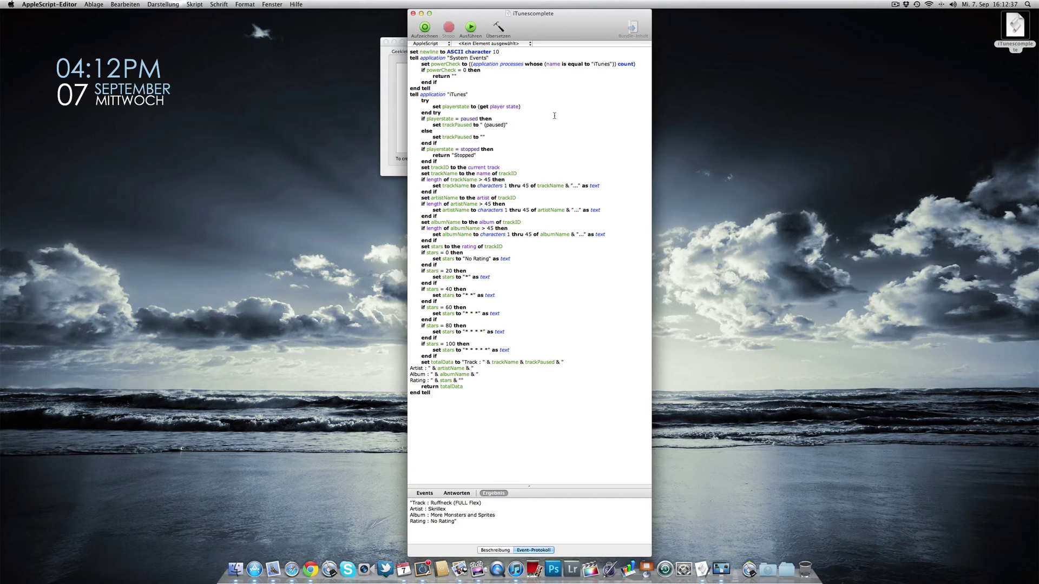
click(460, 569)
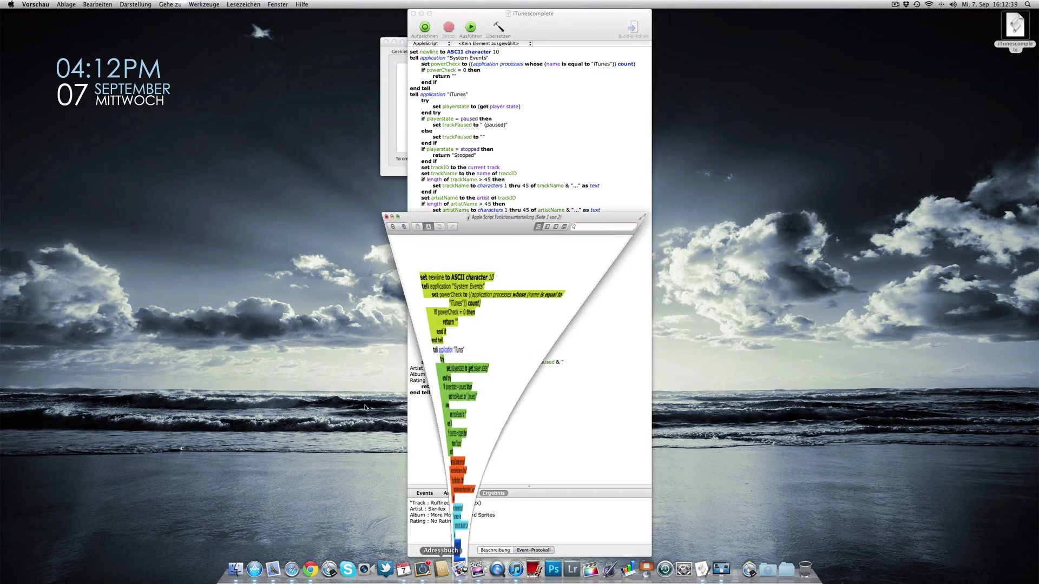
drag(528, 14, 509, 30)
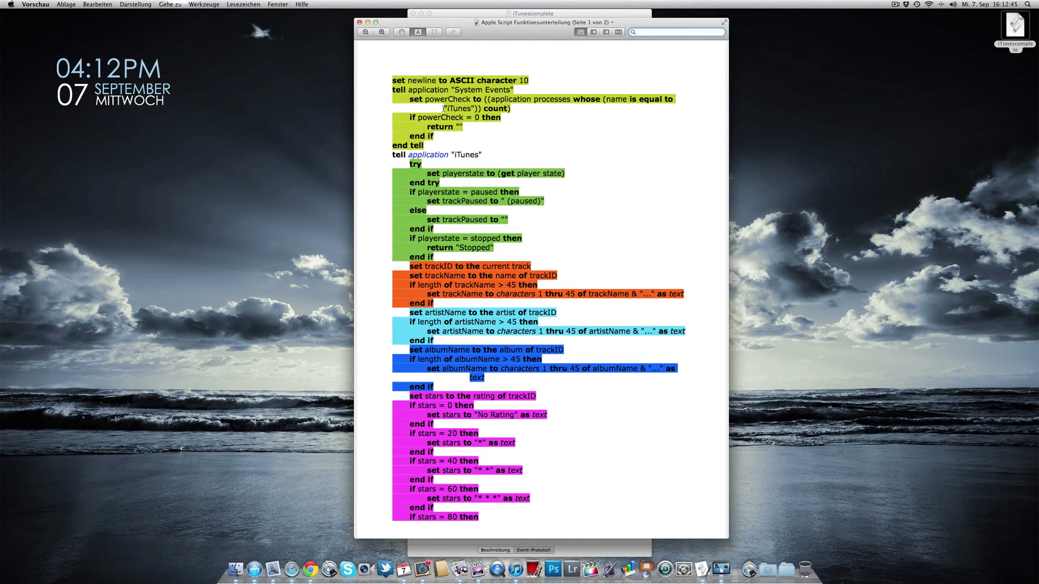
Step: Examine the green player-state block and the orange track-name block of the script in the color-coded document
drag(405, 165, 523, 244)
click(522, 245)
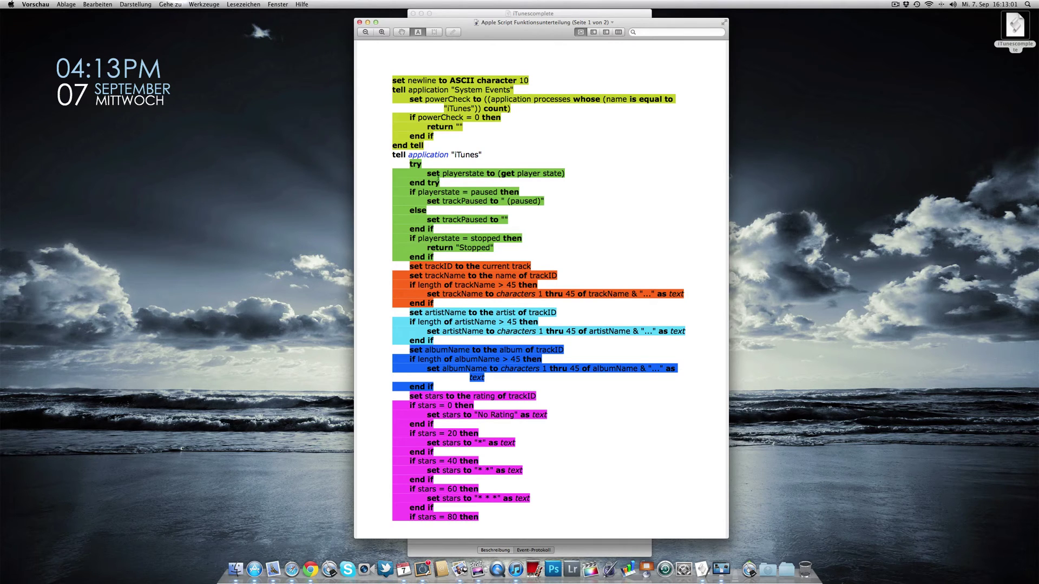
drag(407, 169, 472, 261)
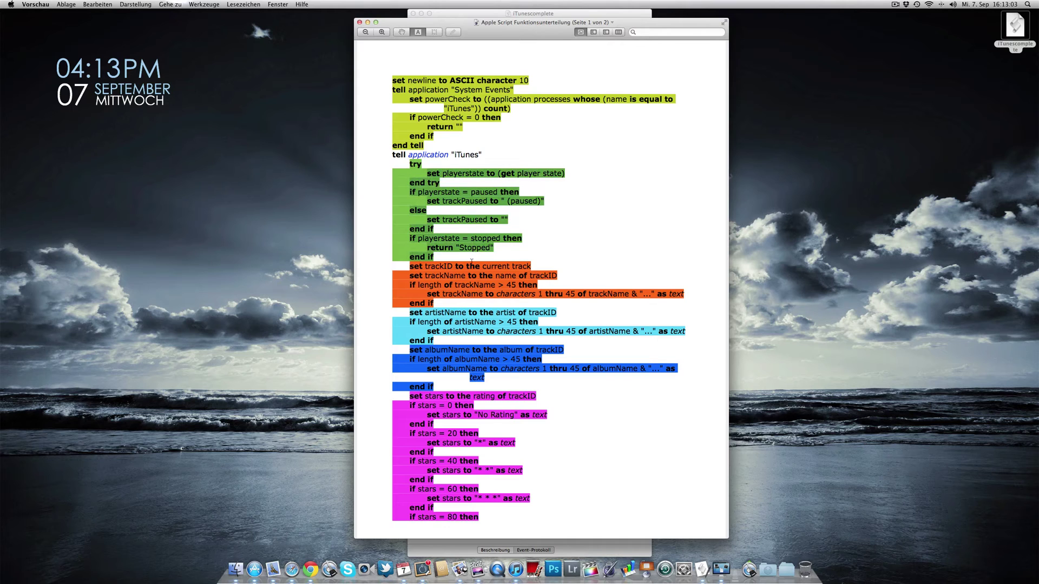
drag(409, 266, 462, 301)
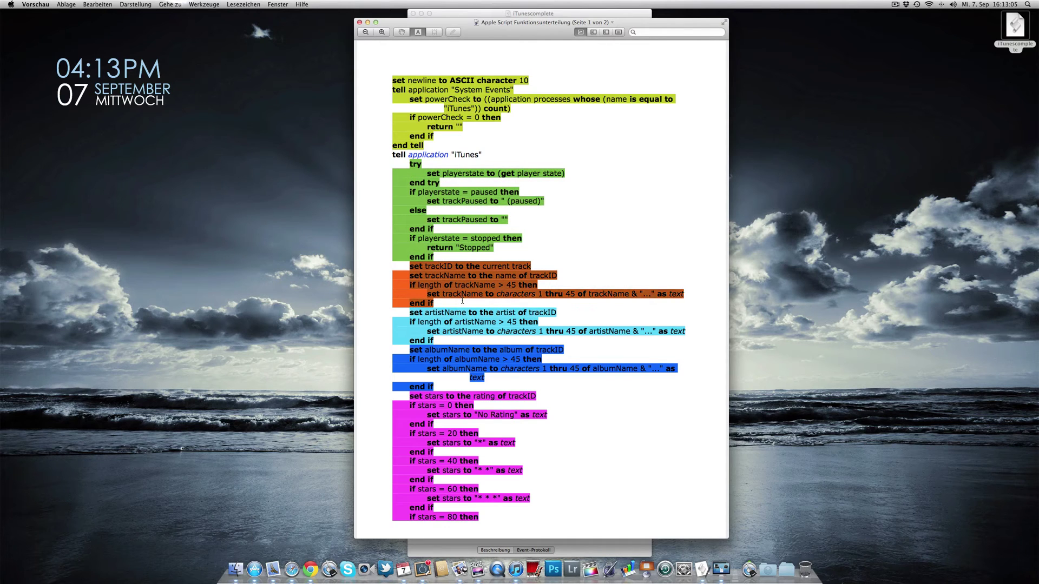
click(461, 300)
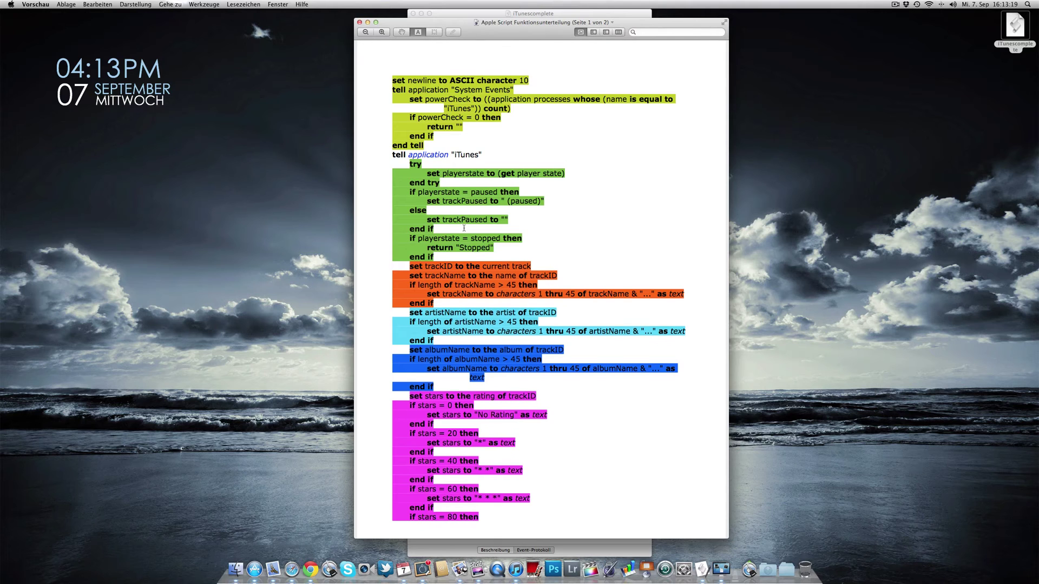
Step: Examine the artist, album and star-rating blocks of the script across both pages of the document
scroll(464, 228, down, 10)
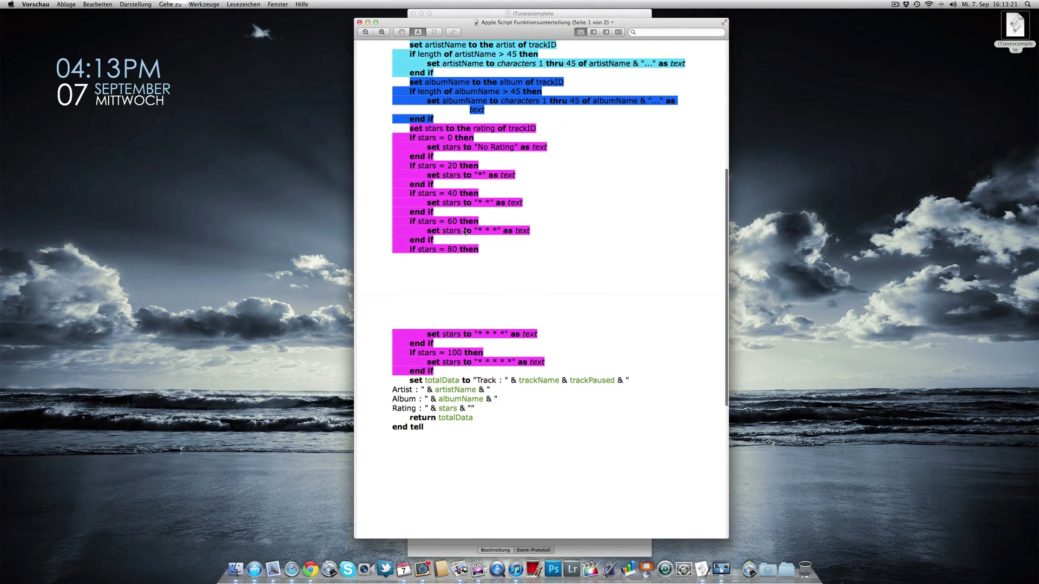
scroll(464, 230, up, 3)
scroll(463, 231, up, 2)
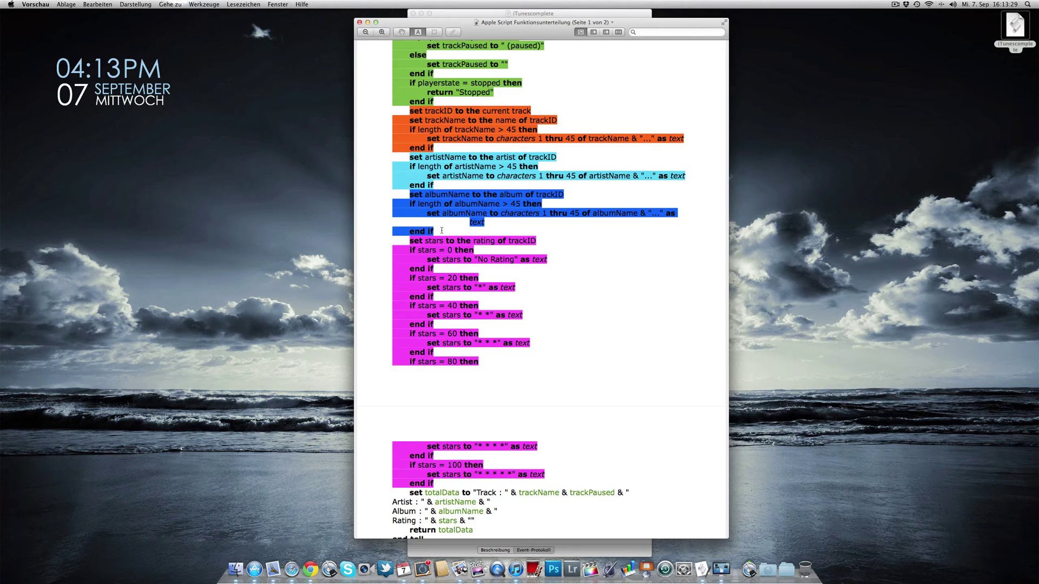
scroll(441, 230, down, 3)
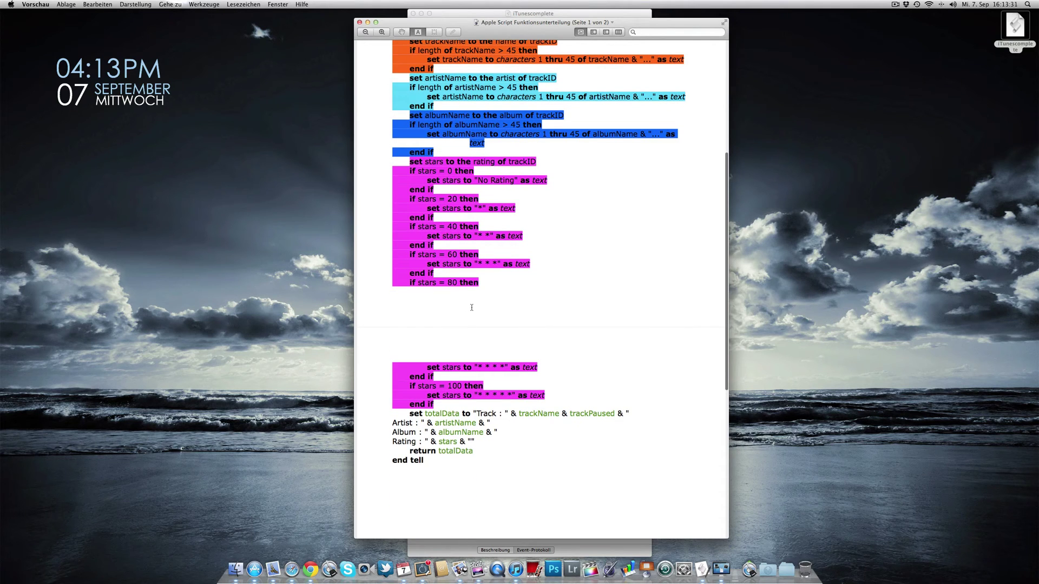
scroll(471, 307, up, 5)
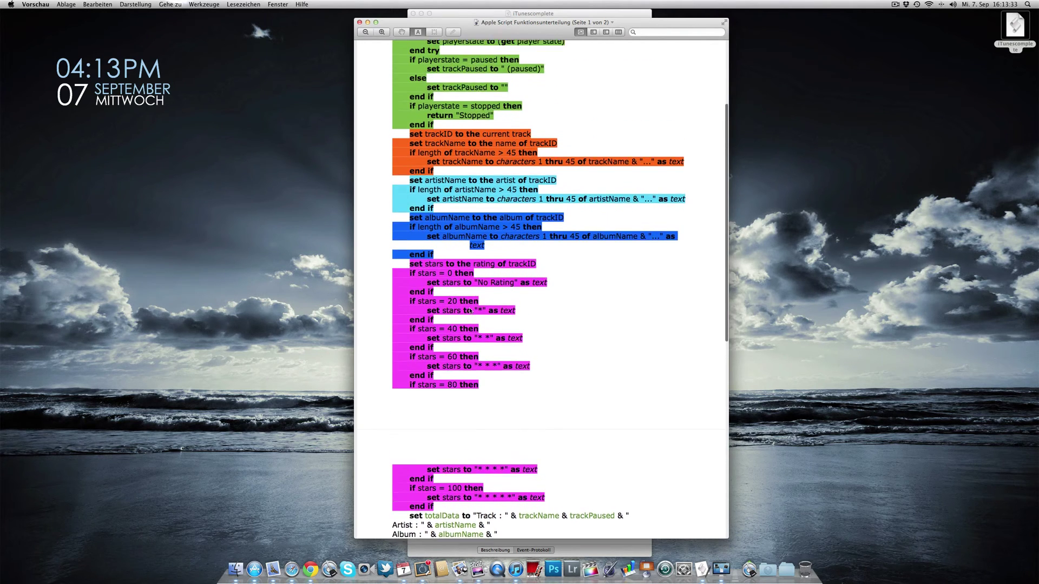
scroll(471, 311, up, 3)
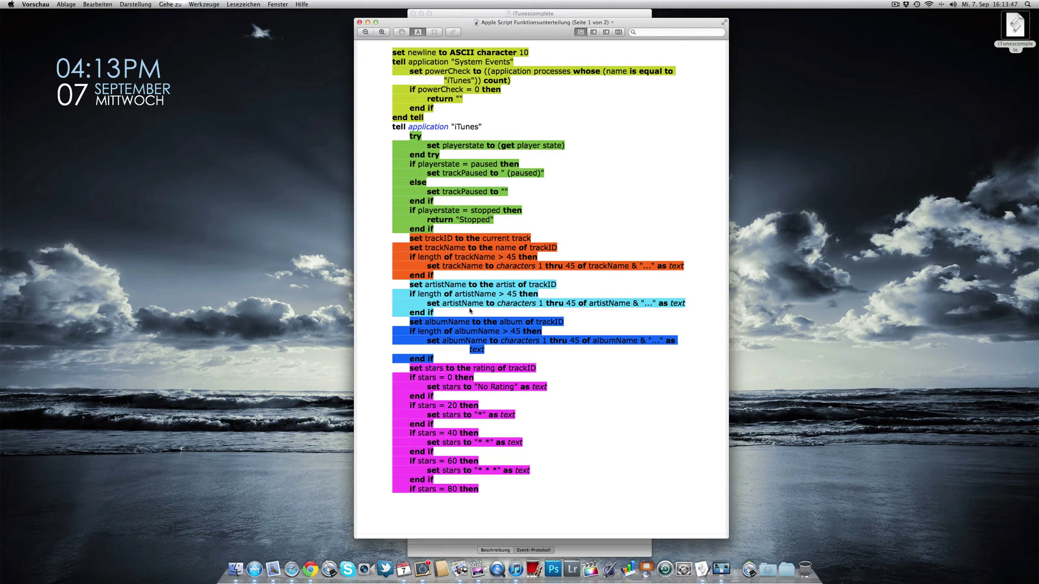
scroll(469, 311, down, 5)
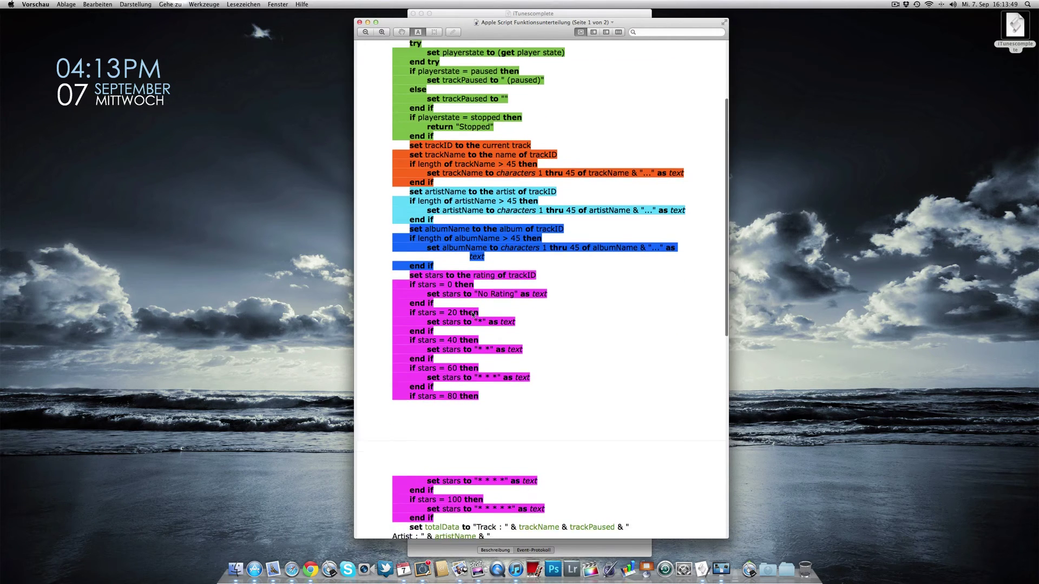
scroll(473, 313, down, 4)
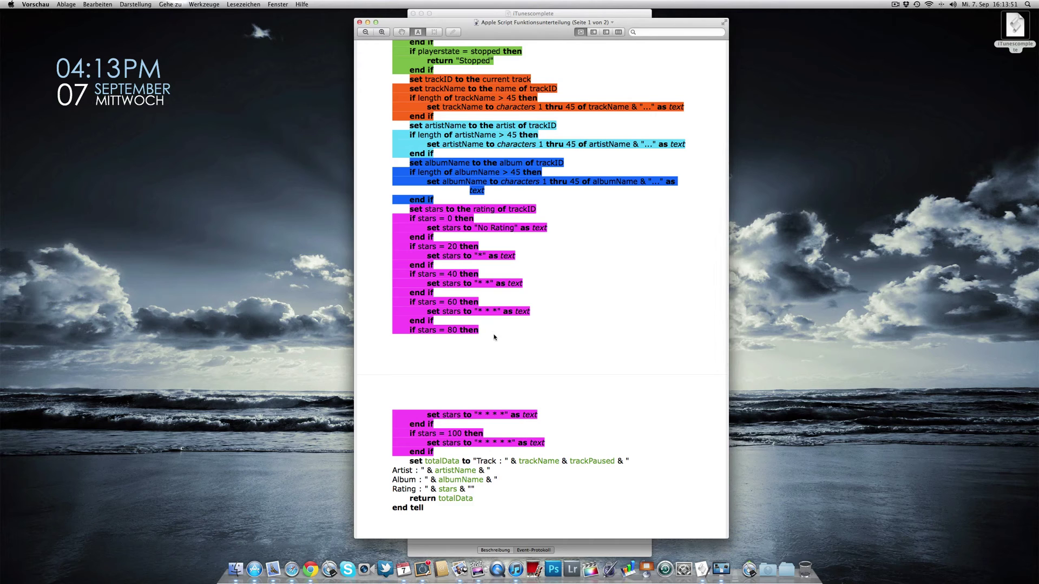
scroll(427, 501, down, 2)
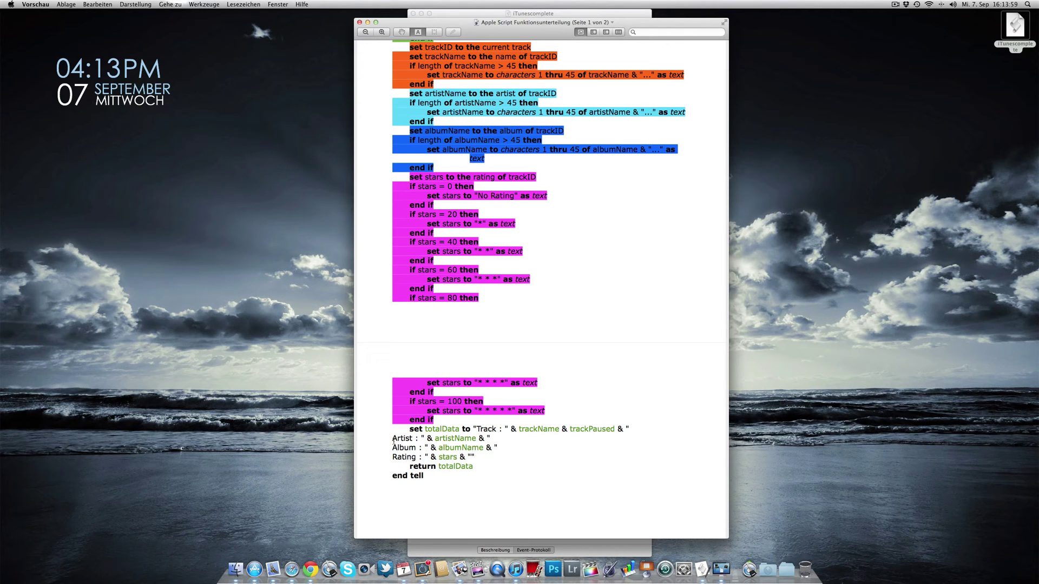
Step: Examine the totalData output lines at the end of the script, and close the color-coded document
drag(393, 440, 491, 438)
click(409, 429)
scroll(442, 354, up, 8)
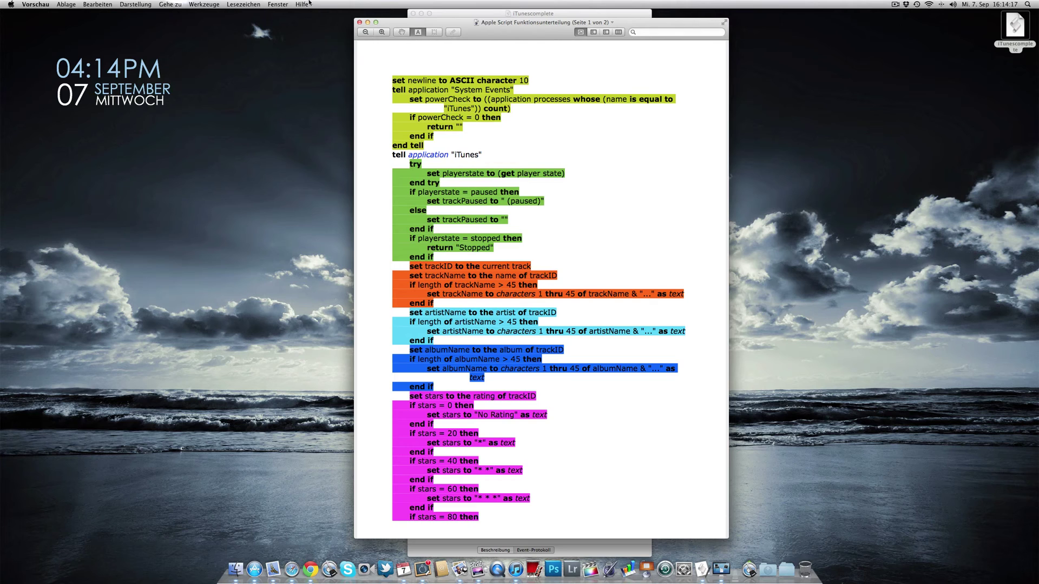
click(359, 23)
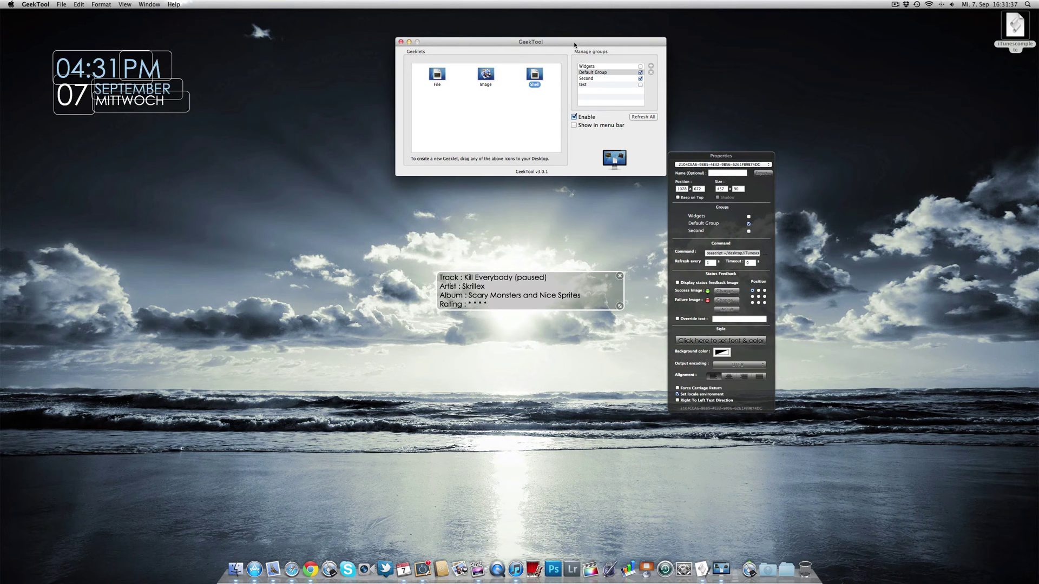
Step: Reopen the track info geeklet's command in the script editor and examine the script file path
click(755, 254)
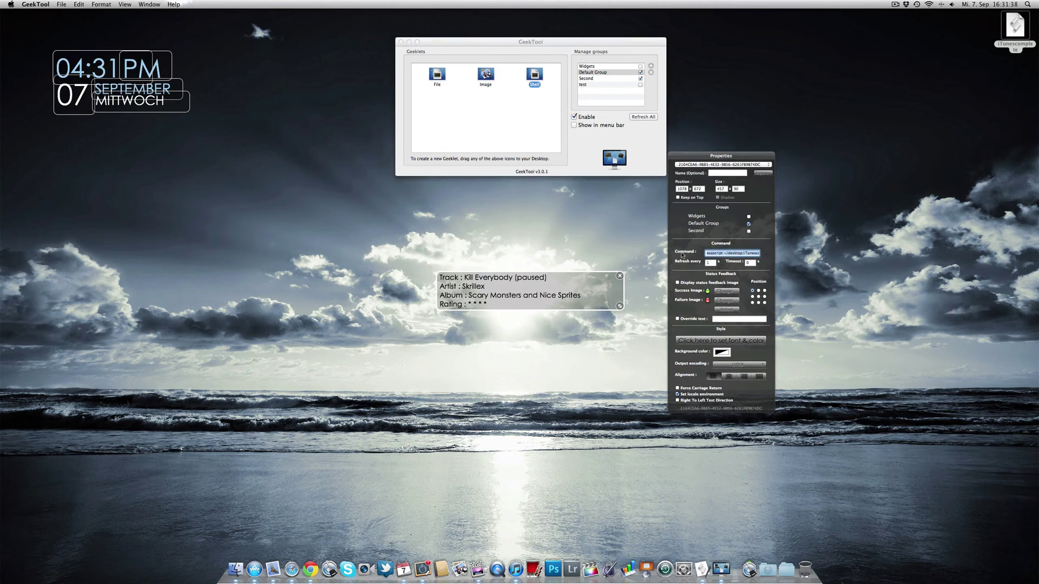
click(764, 253)
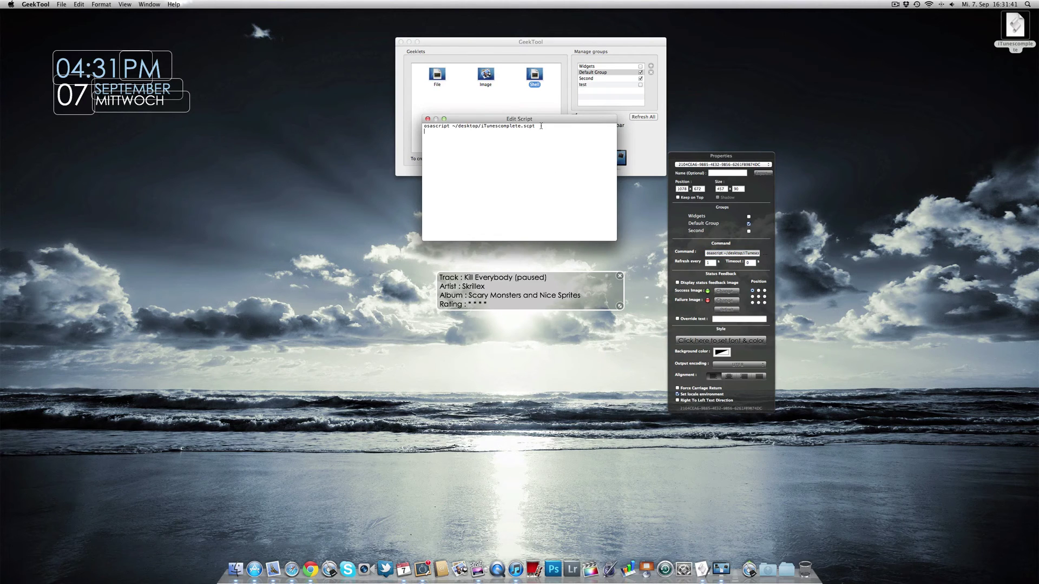
click(453, 126)
drag(458, 127, 484, 127)
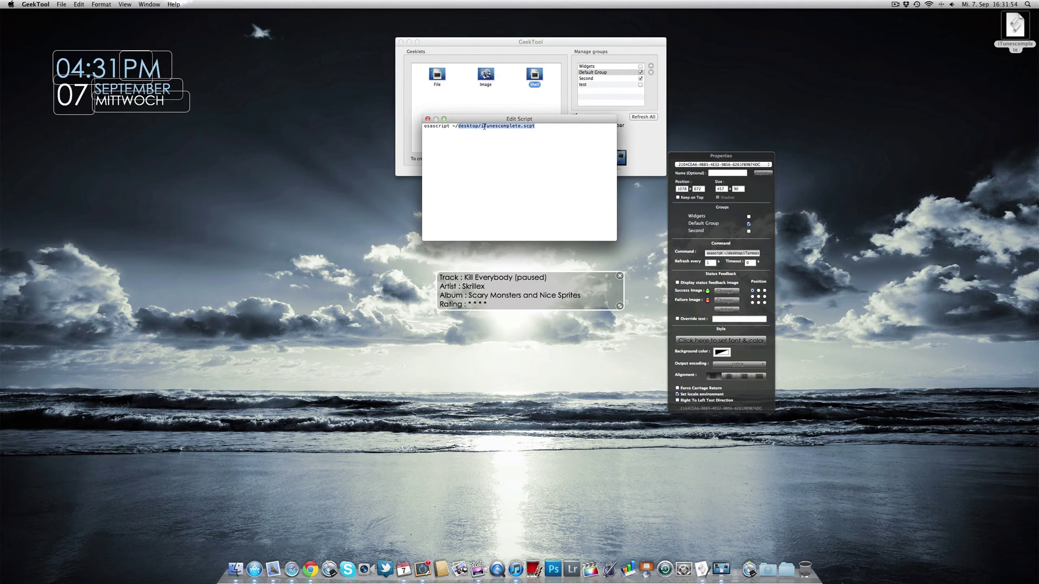
click(536, 129)
drag(523, 121, 539, 125)
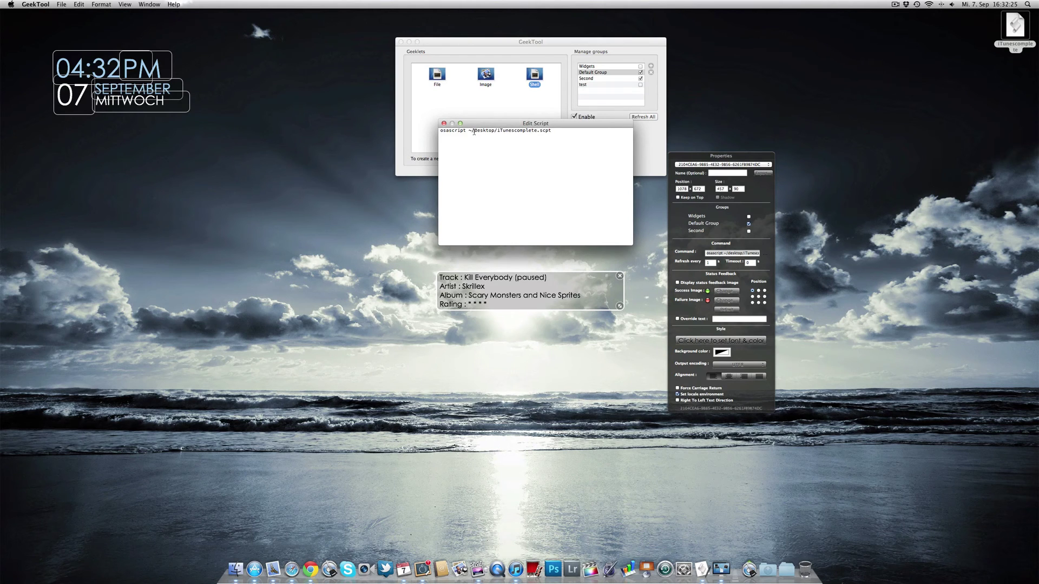
Step: Try documents as the folder in the script path, restore desktop, and close the script editor
drag(474, 132, 493, 132)
text(documents)
drag(474, 132, 500, 132)
text(desktop)
key(Delete)
click(444, 124)
click(596, 169)
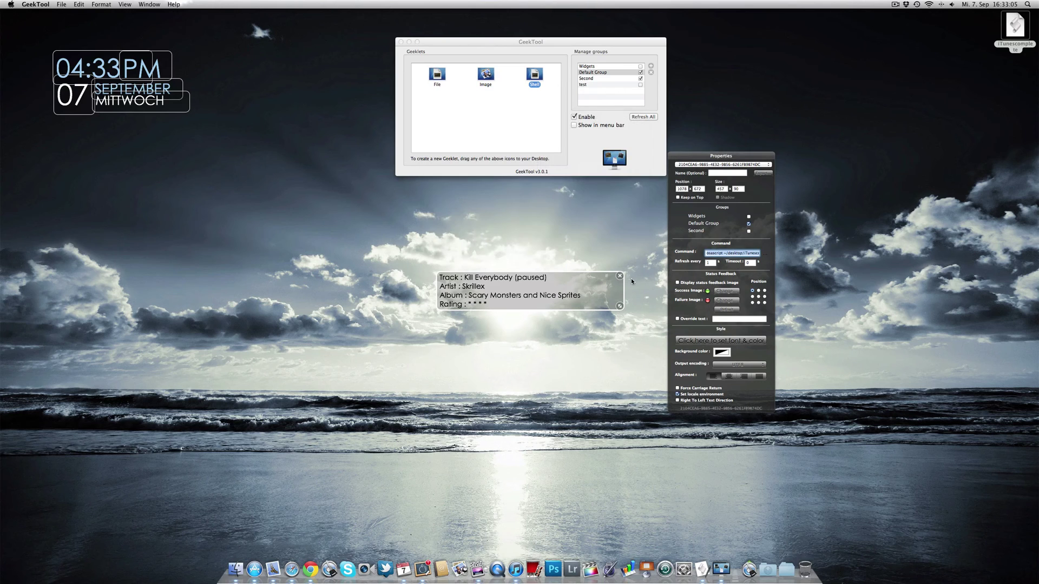
Step: Set the track info geeklet's command to refresh every 1 s
click(710, 262)
text(1)
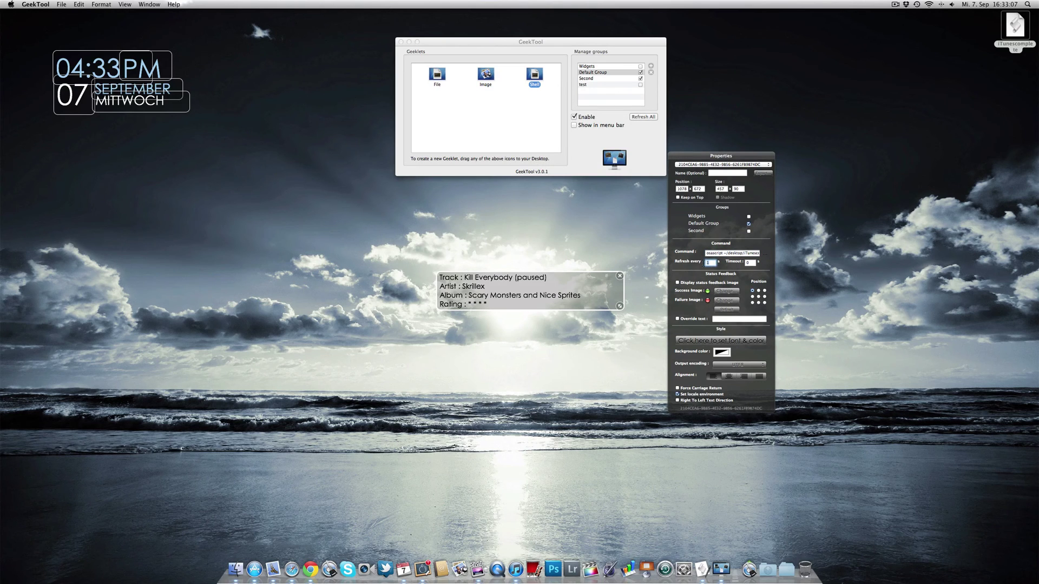